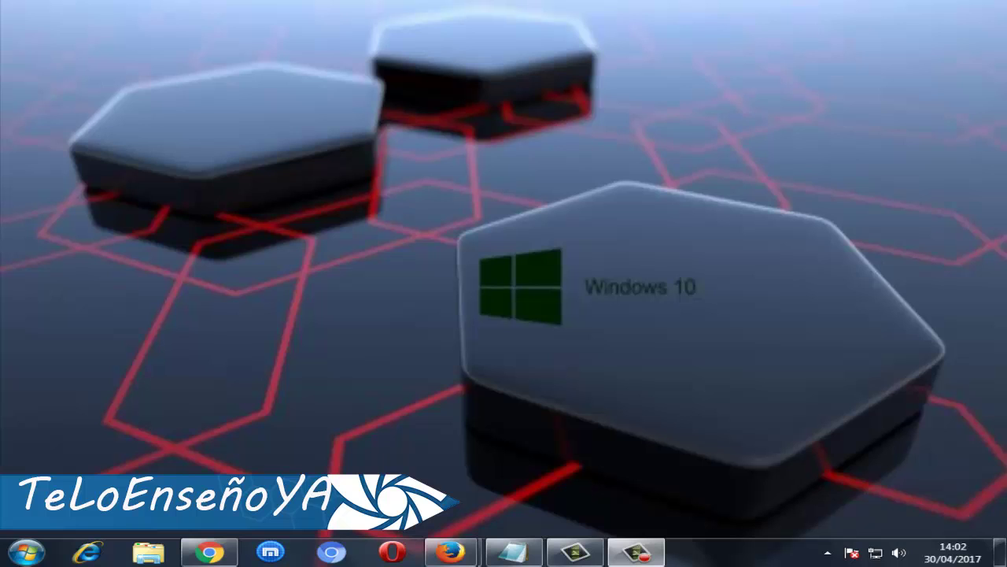
# Dismiss the Windows message about changing the color scheme without choosing any of its options
pyautogui.rightClick(249, 234)
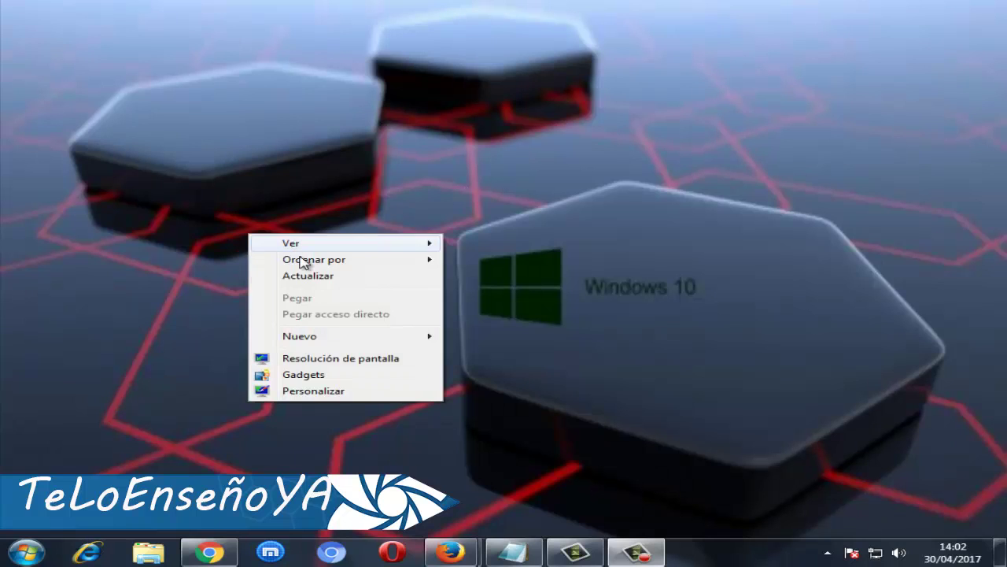
pyautogui.click(326, 290)
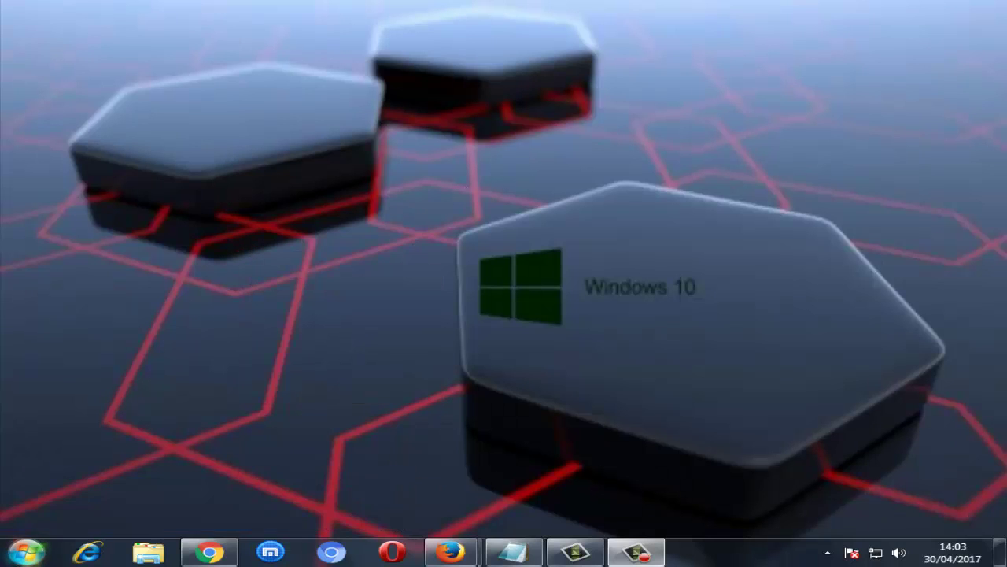
pyautogui.click(26, 551)
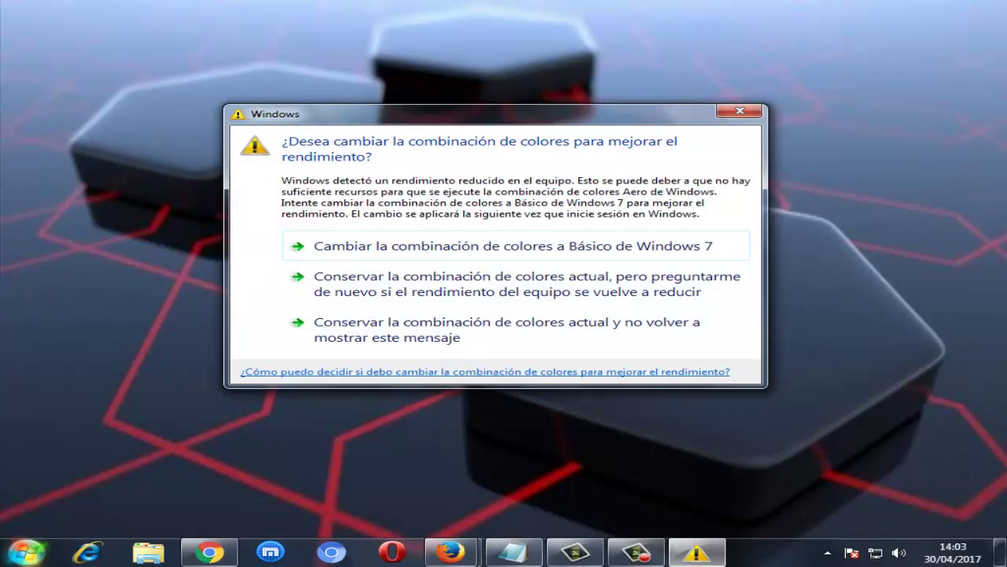
pyautogui.click(740, 112)
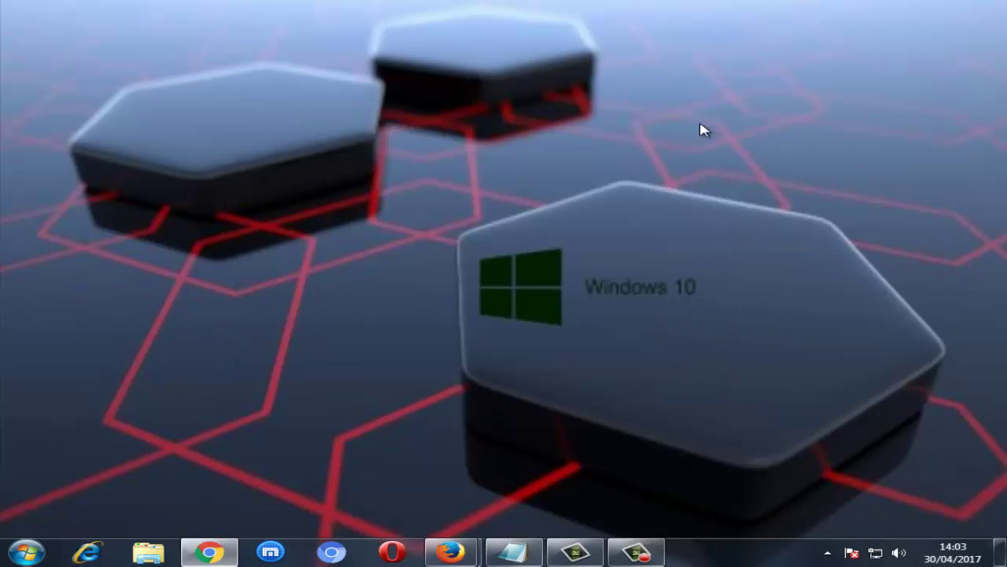
pyautogui.click(26, 552)
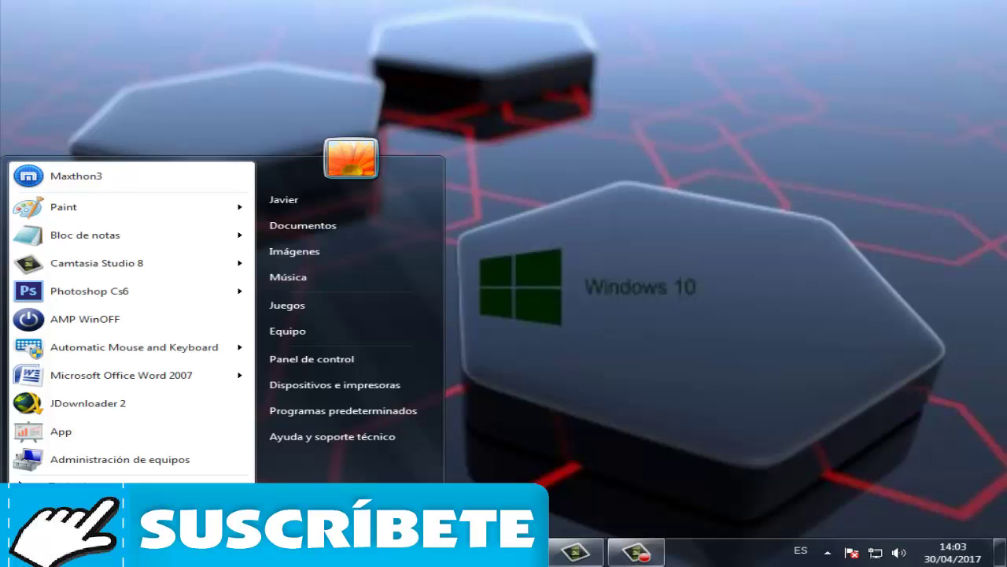
pyautogui.click(241, 32)
pyautogui.click(26, 551)
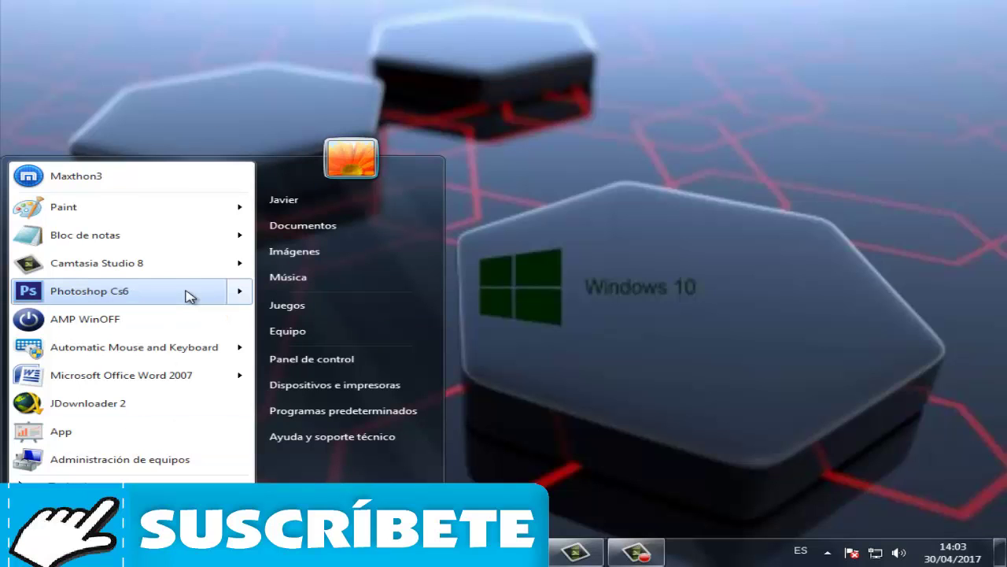
pyautogui.moveTo(189, 295)
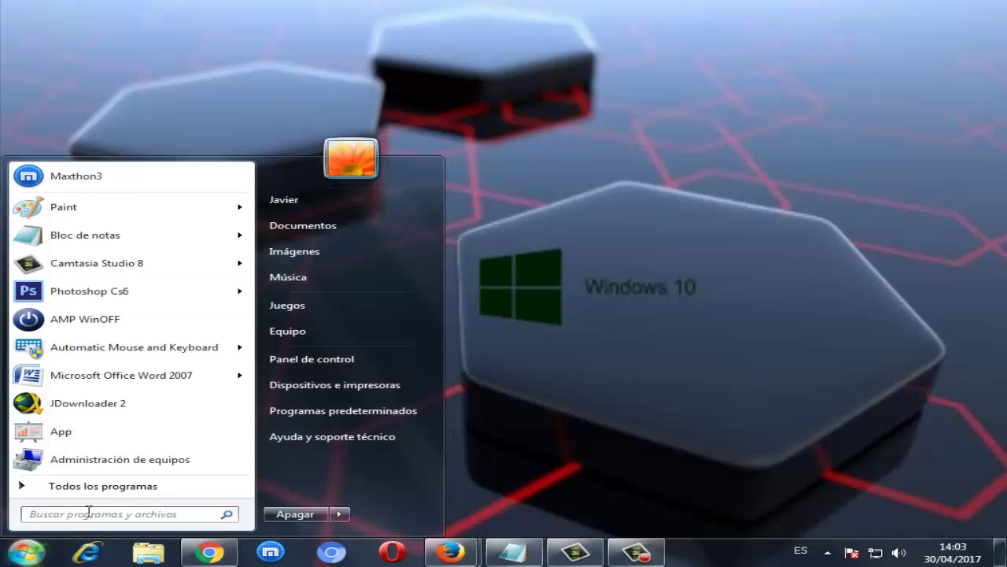
pyautogui.click(146, 487)
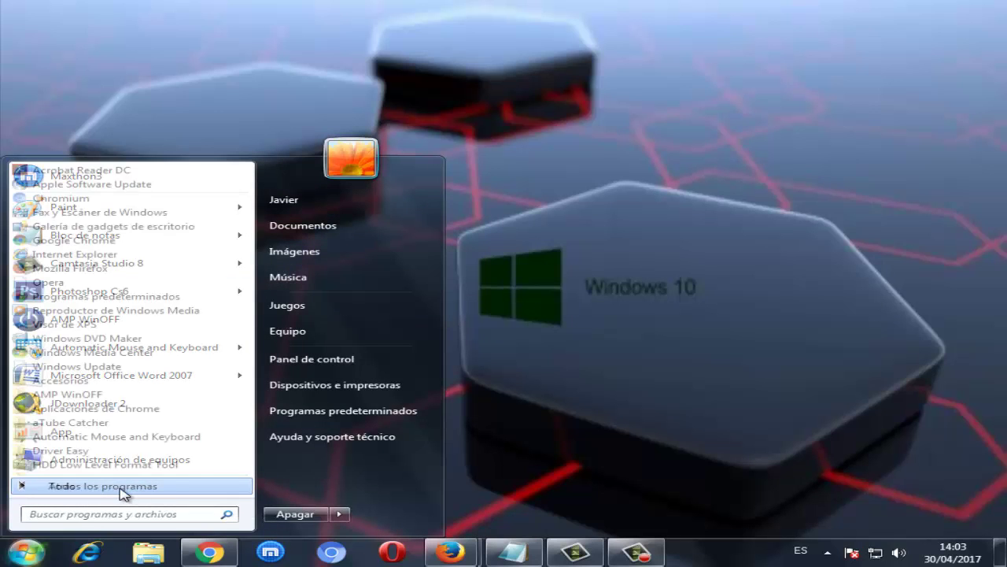
pyautogui.scroll(-1, 123, 381)
pyautogui.scroll(-2, 124, 382)
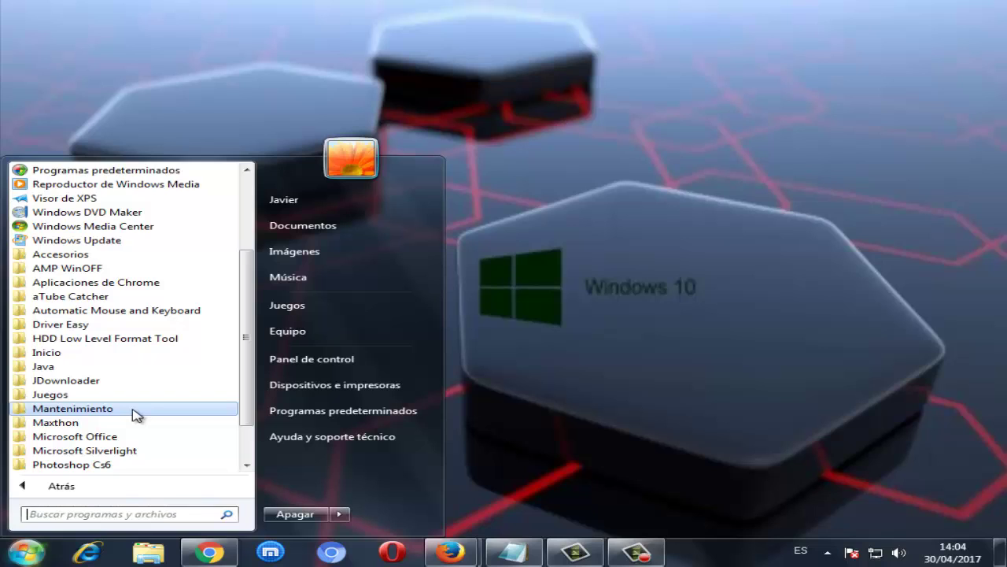
pyautogui.click(645, 218)
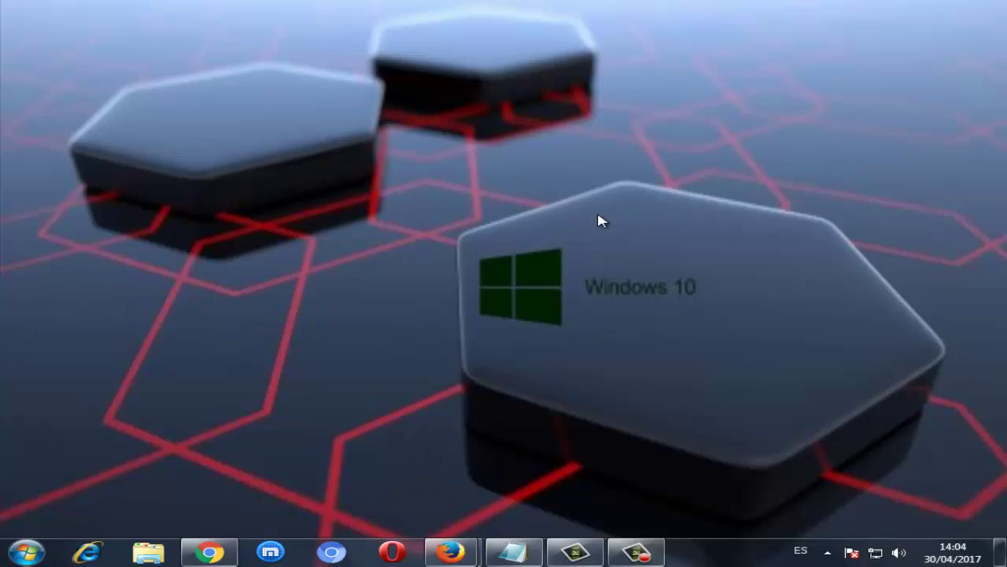
# Search for cmd and run the command prompt as administrator
pyautogui.click(26, 552)
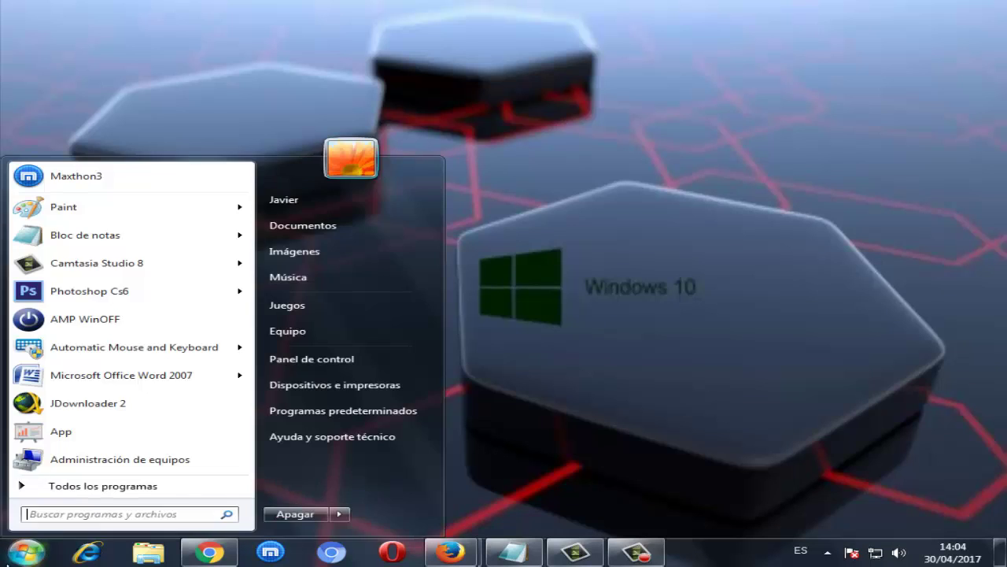
pyautogui.click(49, 514)
pyautogui.write('cmd')
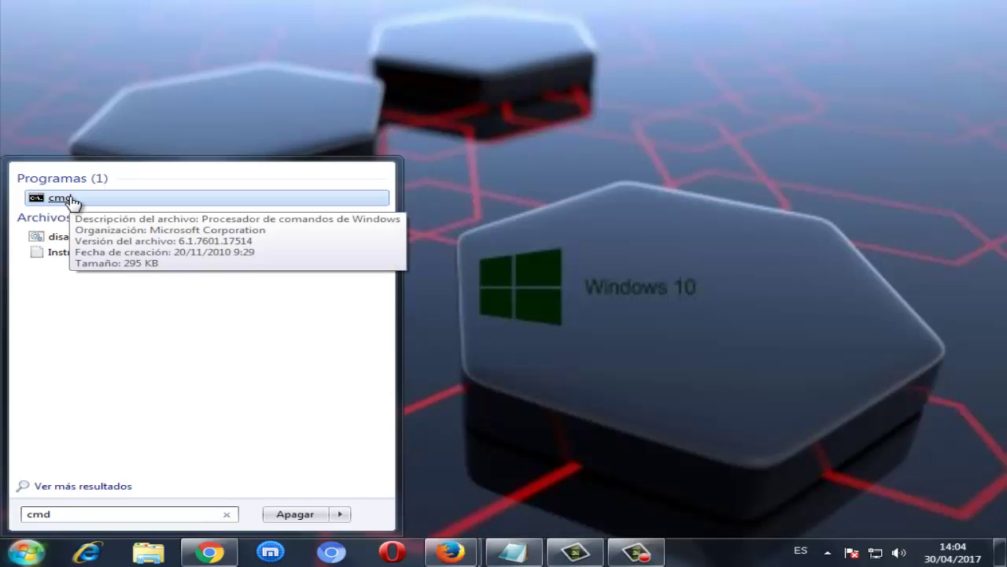
pyautogui.click(71, 199)
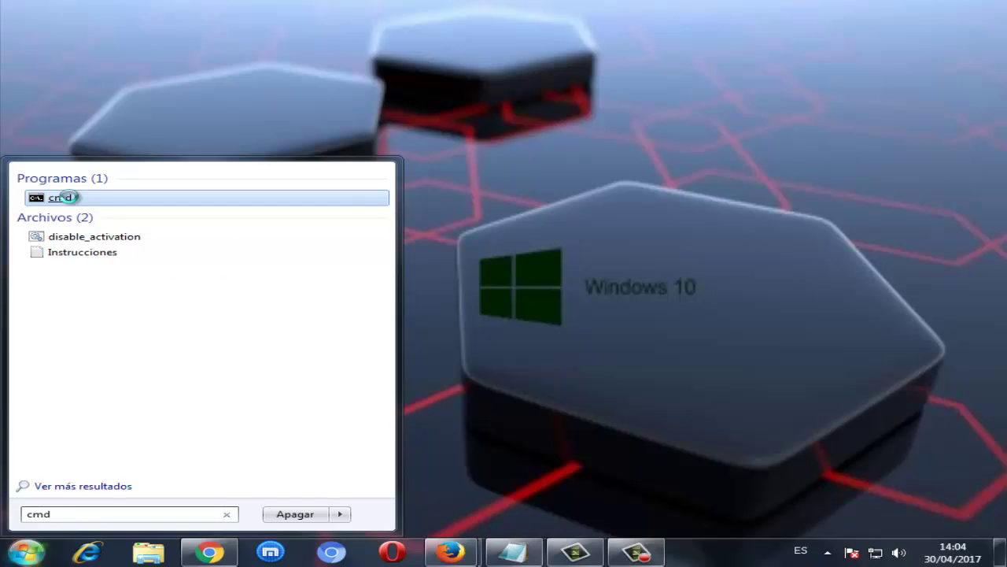
pyautogui.rightClick(70, 197)
pyautogui.click(183, 224)
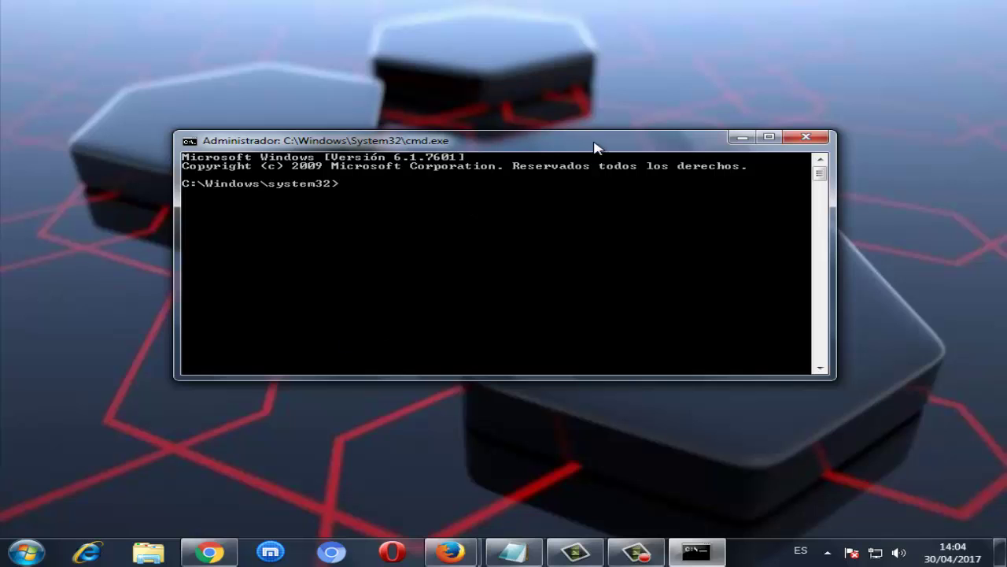
# Enter the command sfc/scannow at the administrator prompt and close the window without running it
pyautogui.moveTo(551, 150); pyautogui.dragTo(516, 165)
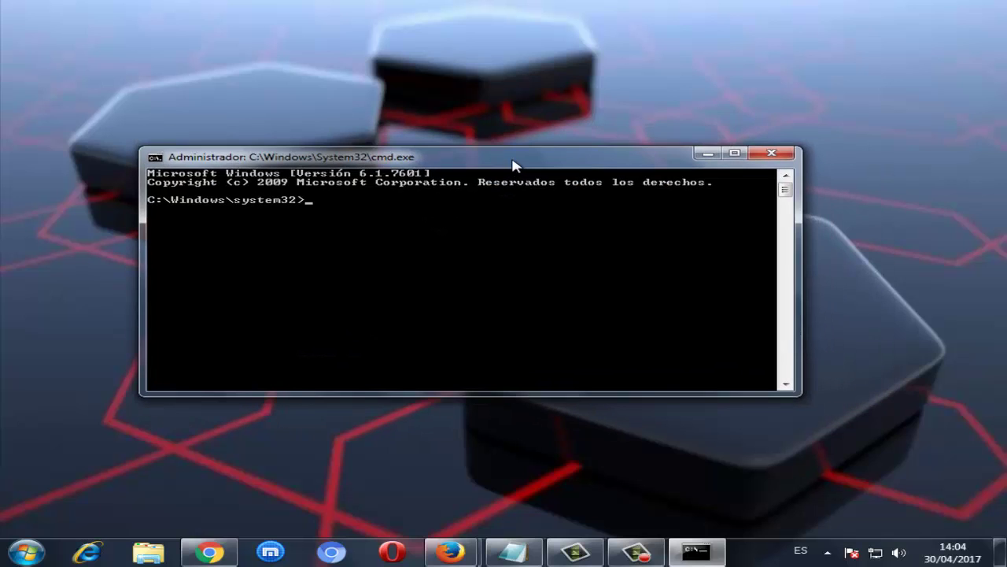
pyautogui.write('sfc/scannow')
pyautogui.moveTo(513, 165); pyautogui.dragTo(514, 140)
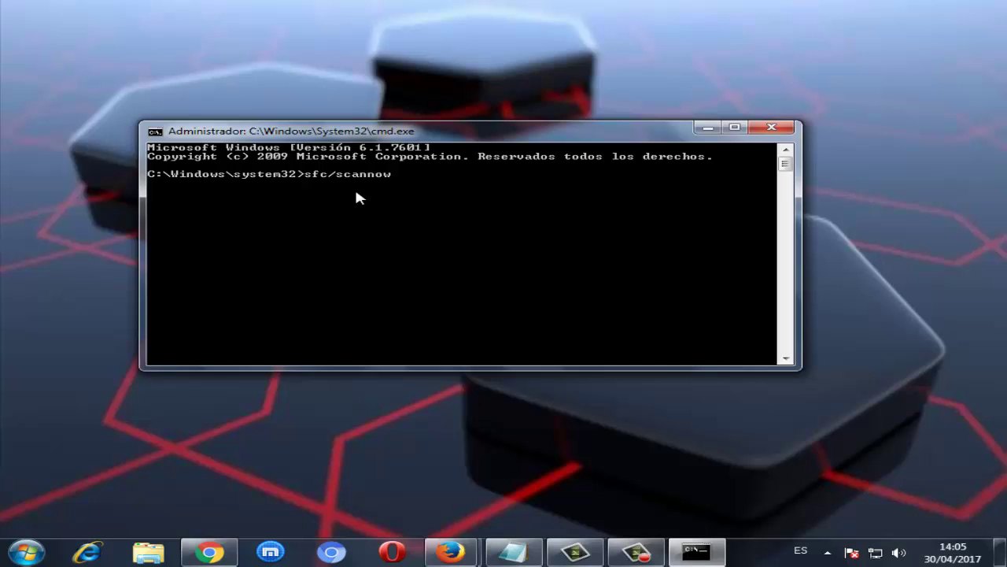
pyautogui.click(768, 129)
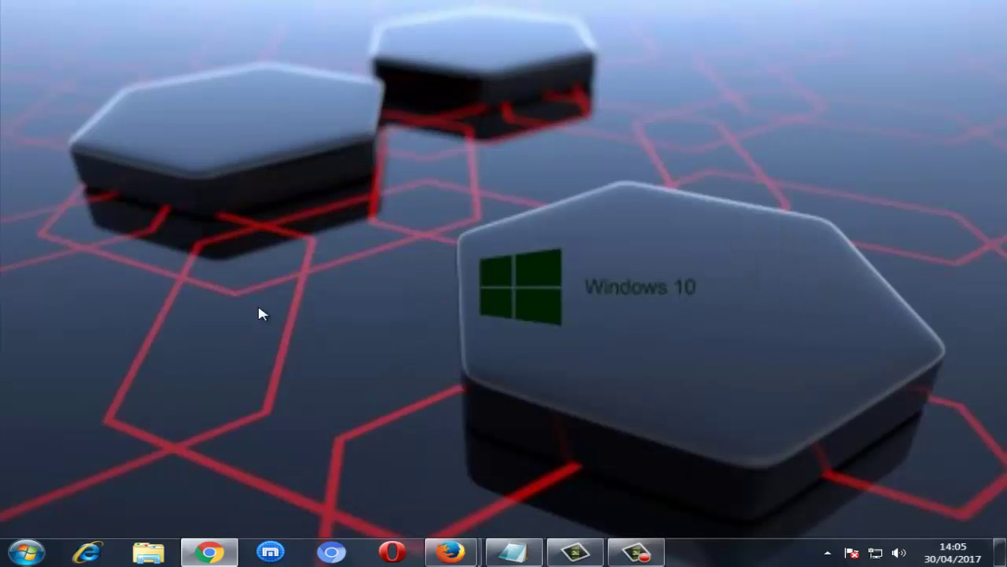
# View the Windows Update page under Sistema y seguridad in the Control Panel and close the window
pyautogui.click(27, 550)
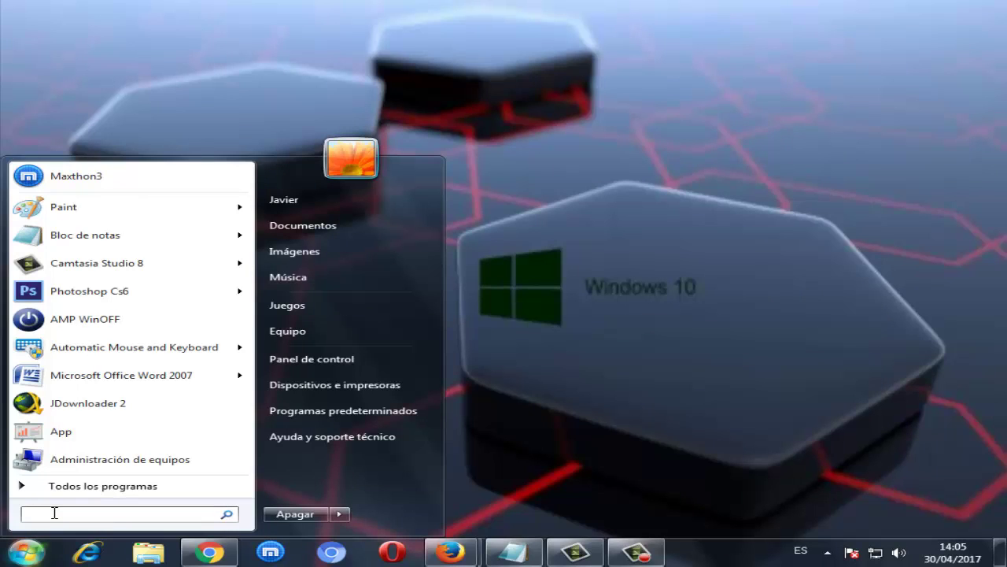
pyautogui.click(361, 359)
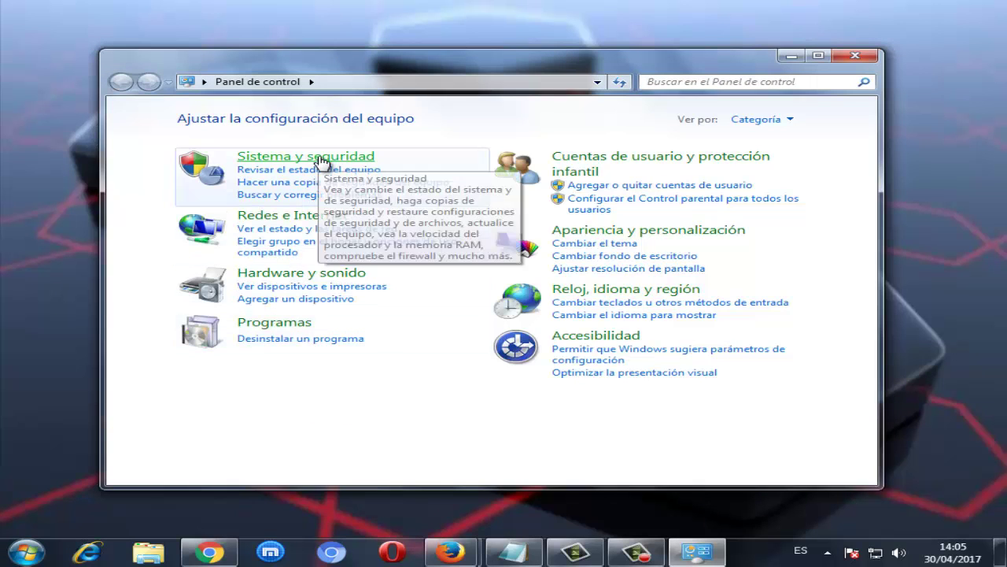
pyautogui.click(321, 161)
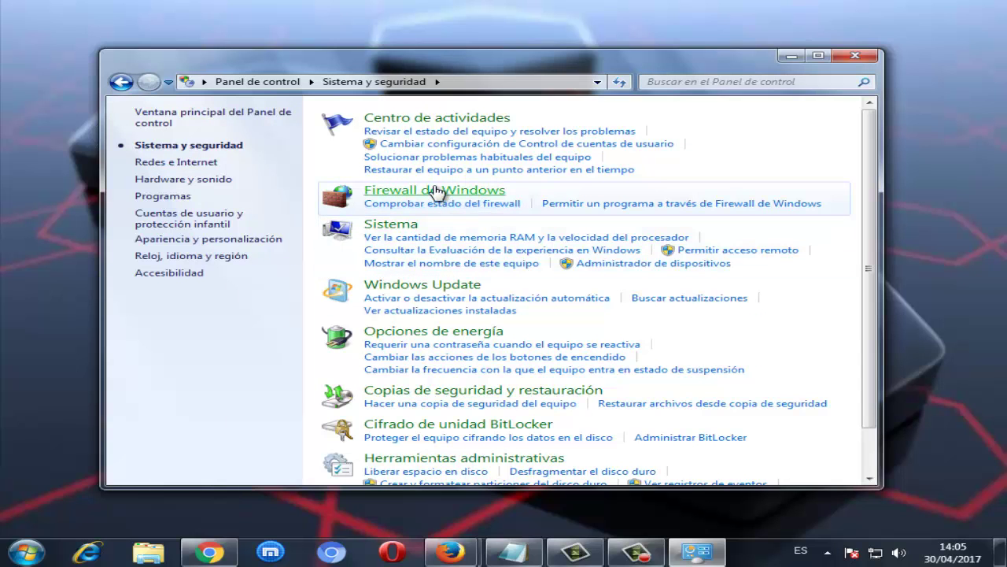
pyautogui.click(422, 286)
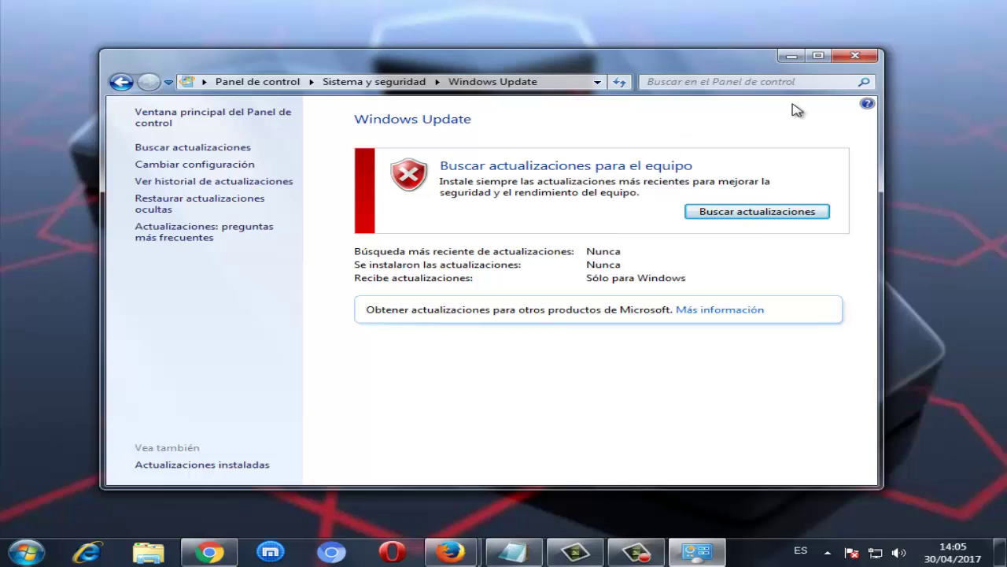
pyautogui.click(847, 59)
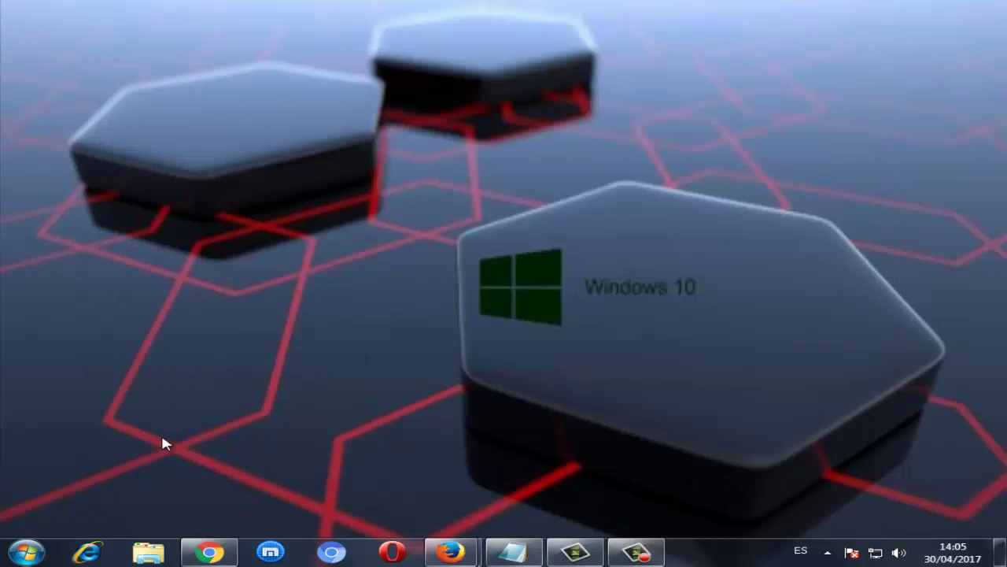
# Search for cmd, run it as administrator once more, and close the prompt without running a command
pyautogui.click(26, 552)
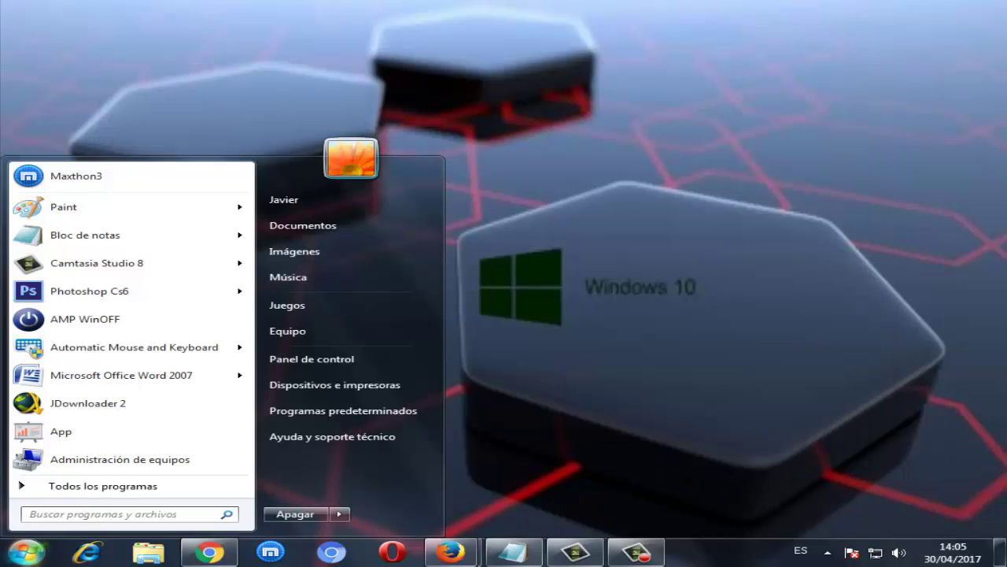
pyautogui.write('cmd')
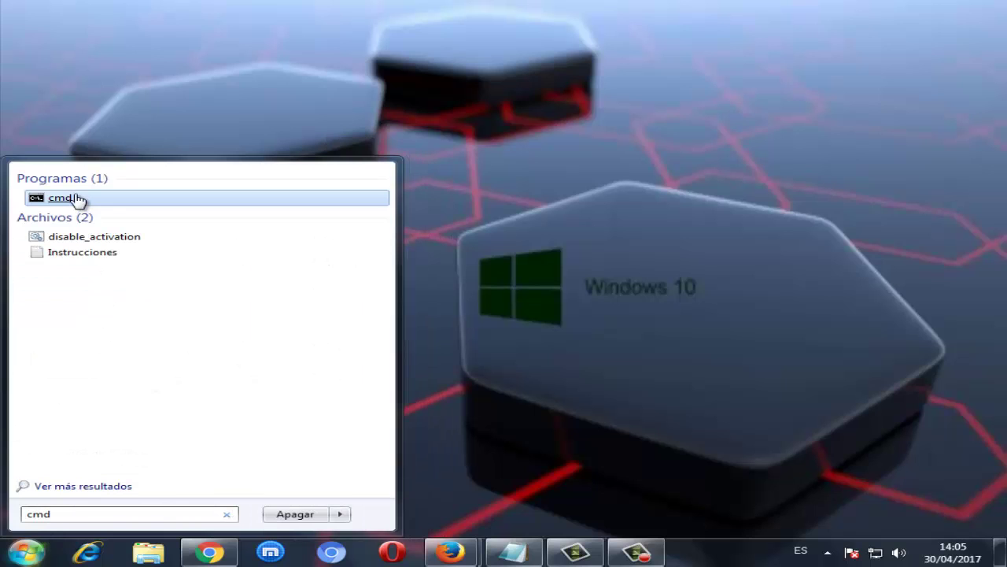
pyautogui.rightClick(76, 199)
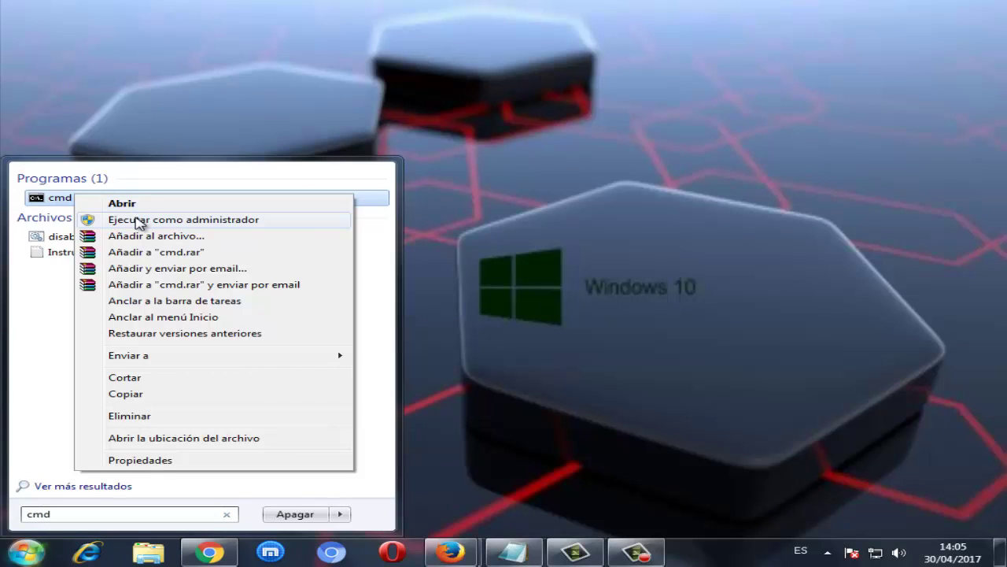
pyautogui.click(137, 220)
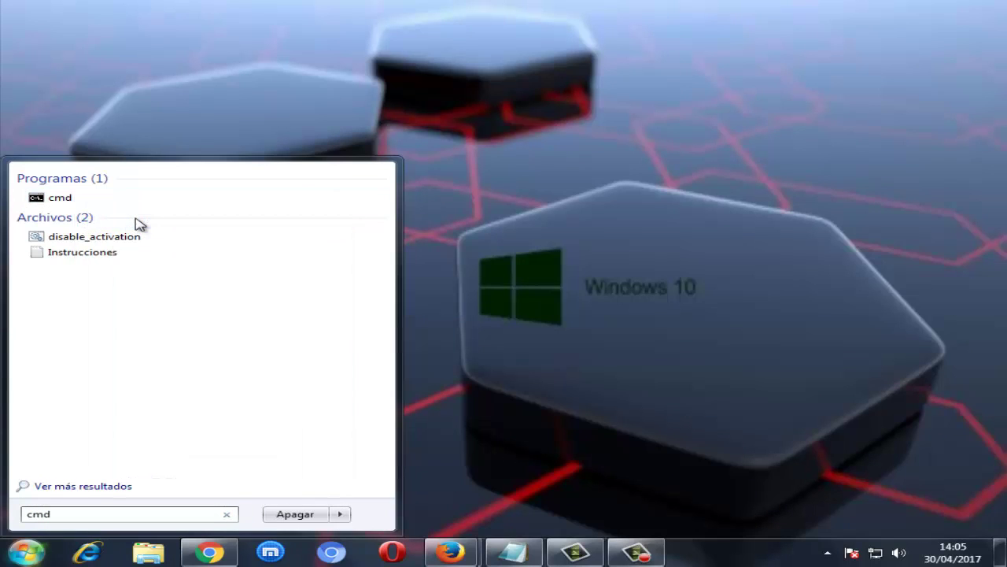
pyautogui.moveTo(354, 36); pyautogui.dragTo(419, 162)
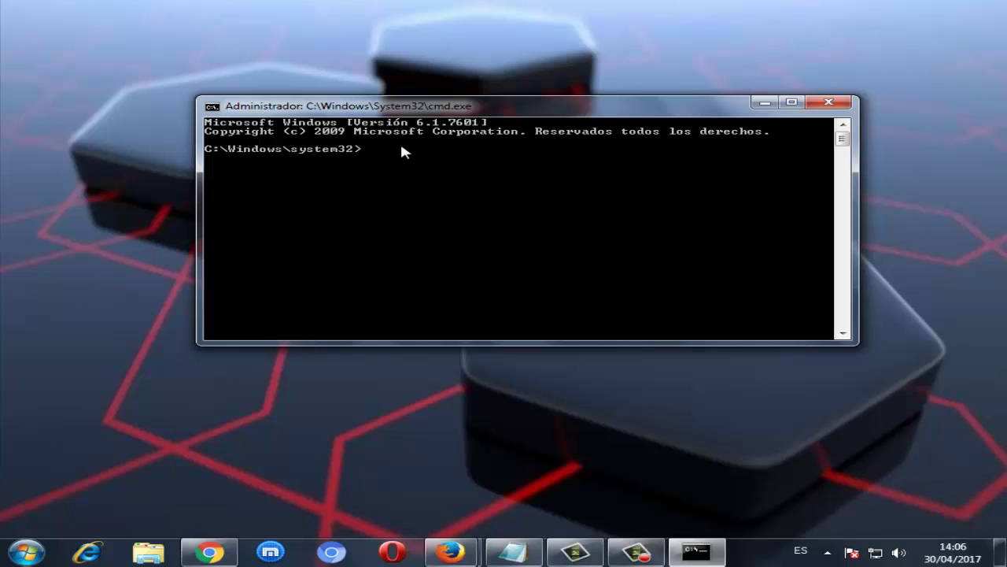
pyautogui.write('c')
pyautogui.click(833, 103)
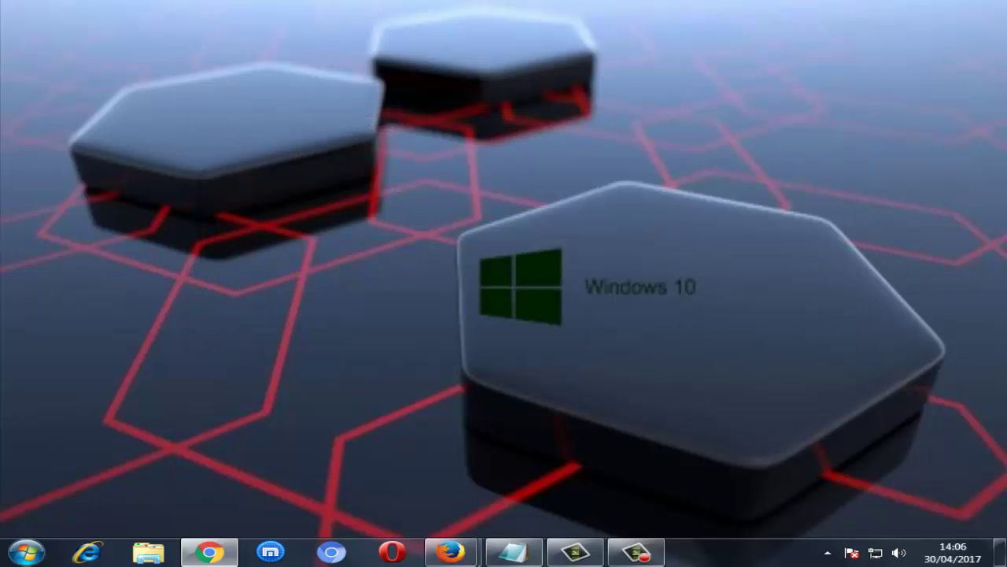
# Open the properties of the local disk C: from the computer's drive overview
pyautogui.click(26, 551)
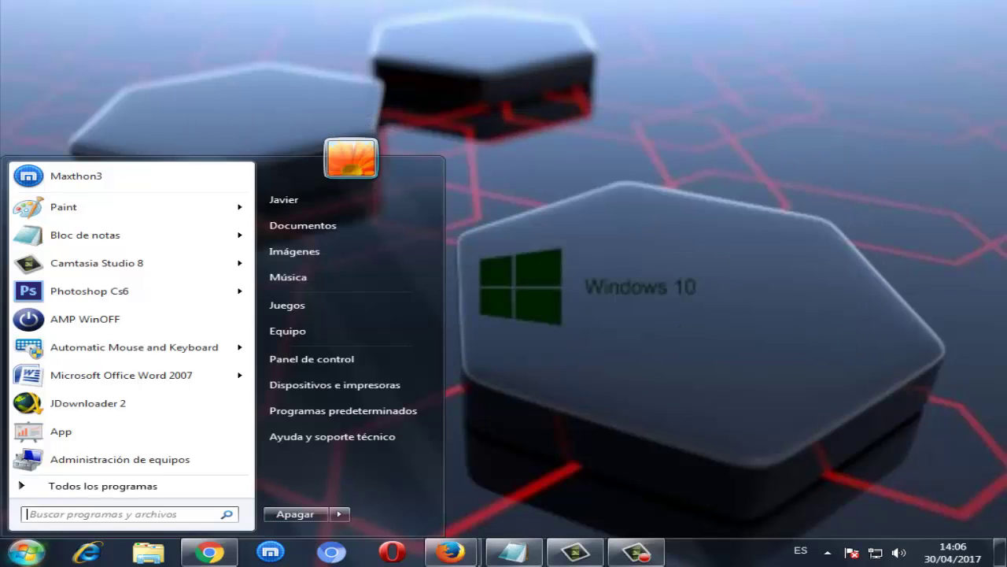
pyautogui.click(284, 340)
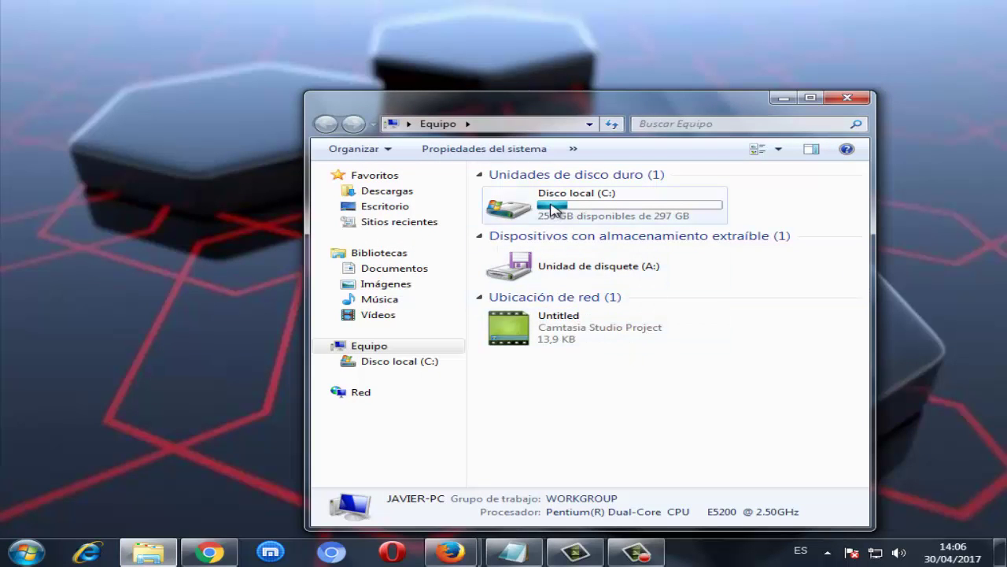
pyautogui.click(553, 208)
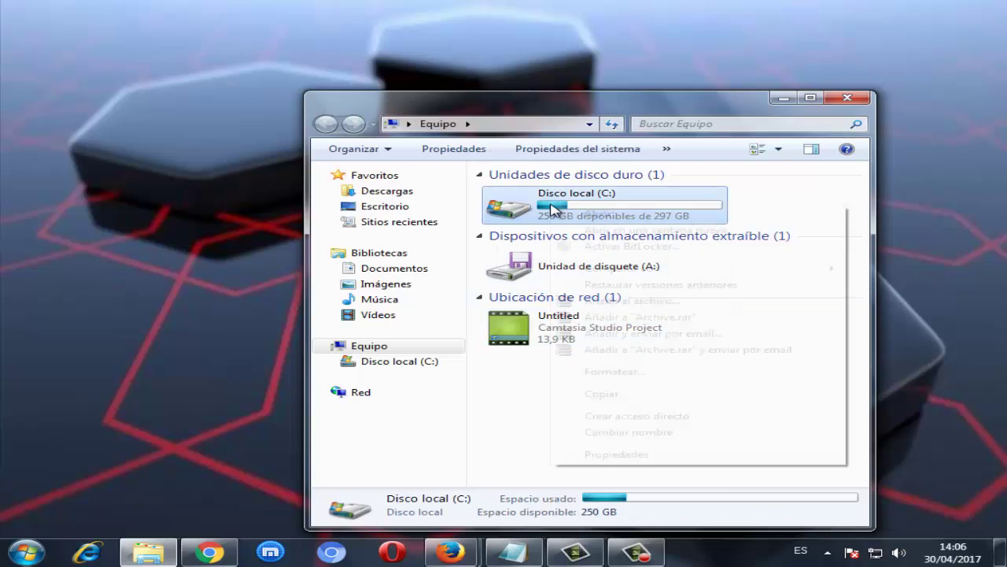
pyautogui.rightClick(551, 205)
pyautogui.click(639, 457)
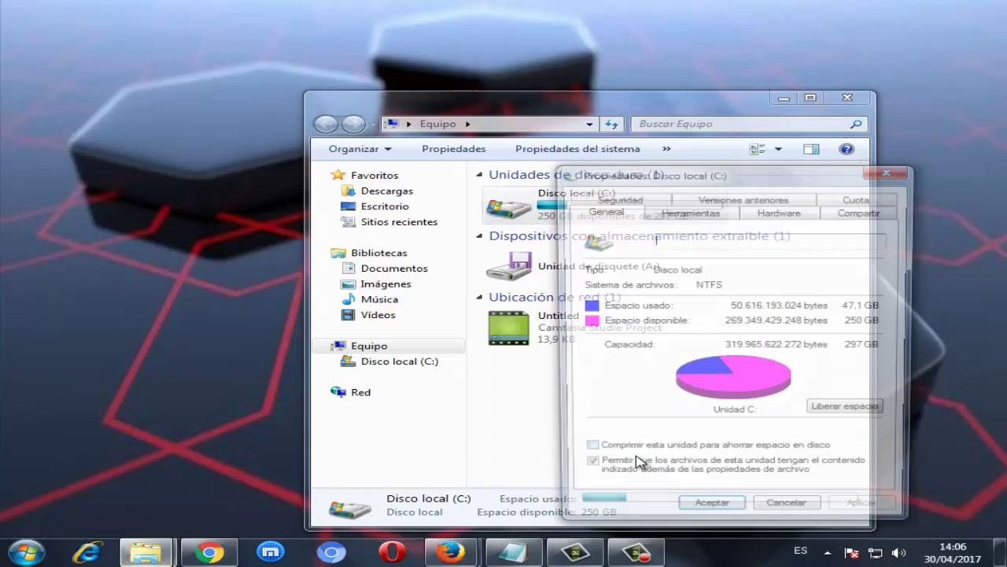
# Look through the Hardware and Seguridad pages of disk C:'s properties and return to the General page
pyautogui.click(760, 211)
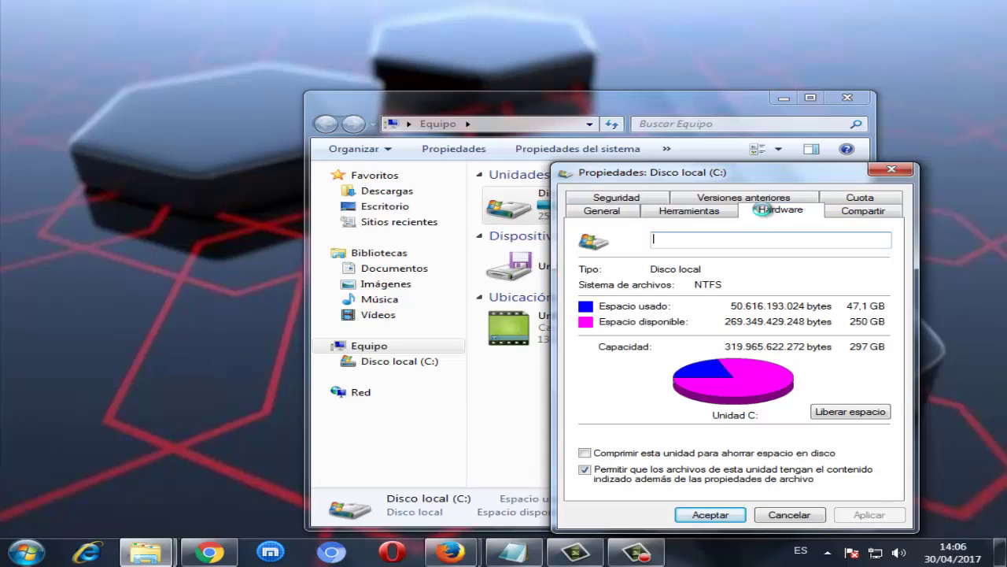
pyautogui.click(635, 199)
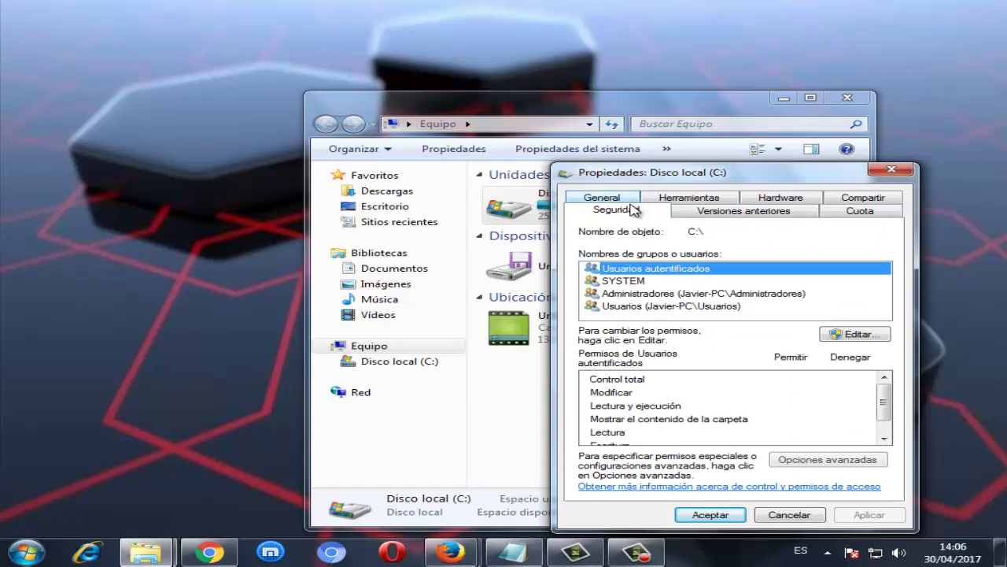
pyautogui.click(630, 201)
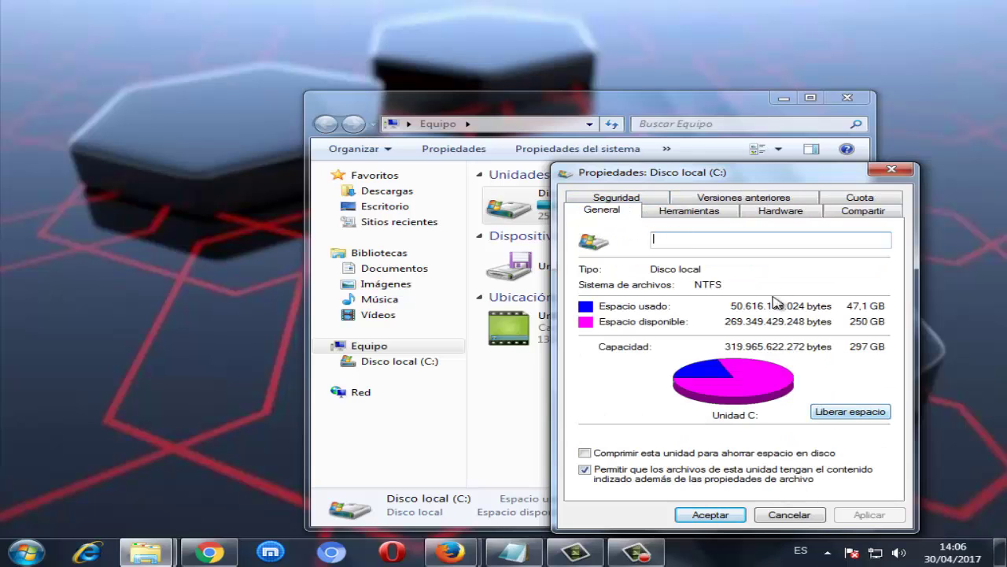
# View the Herramientas page of disk C:'s properties, and close both the properties and the Equipo window
pyautogui.moveTo(686, 175); pyautogui.dragTo(337, 169)
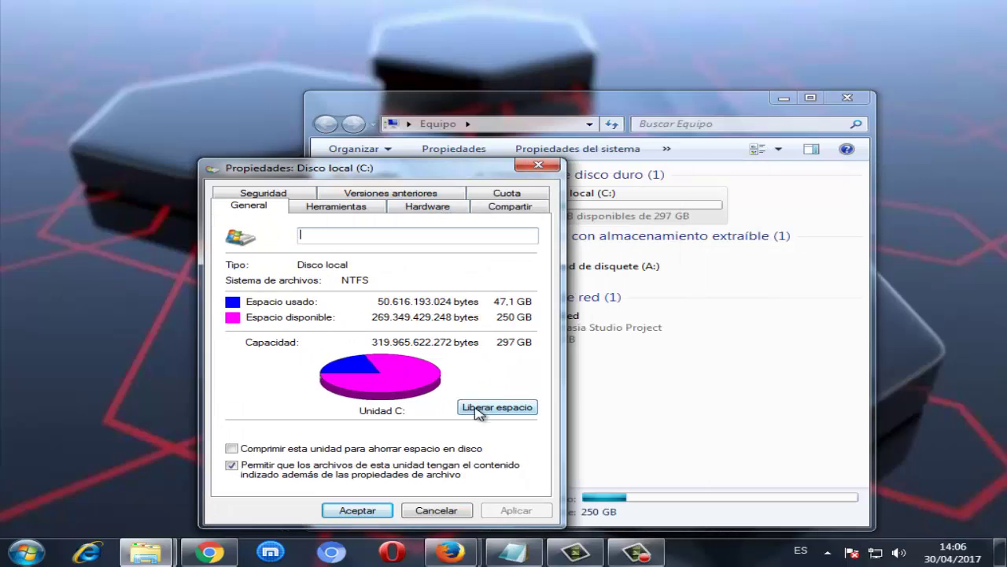
pyautogui.click(340, 206)
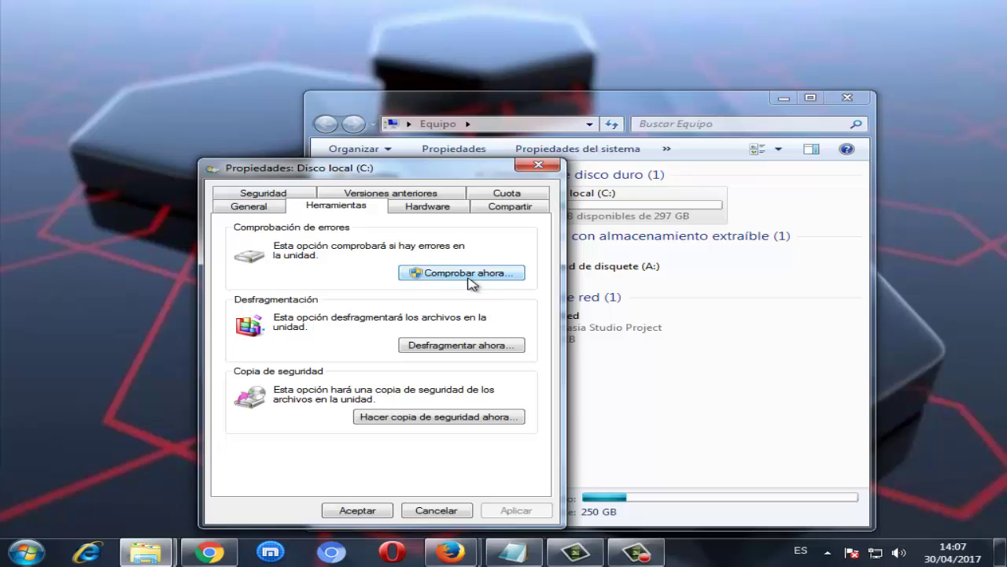
pyautogui.click(540, 166)
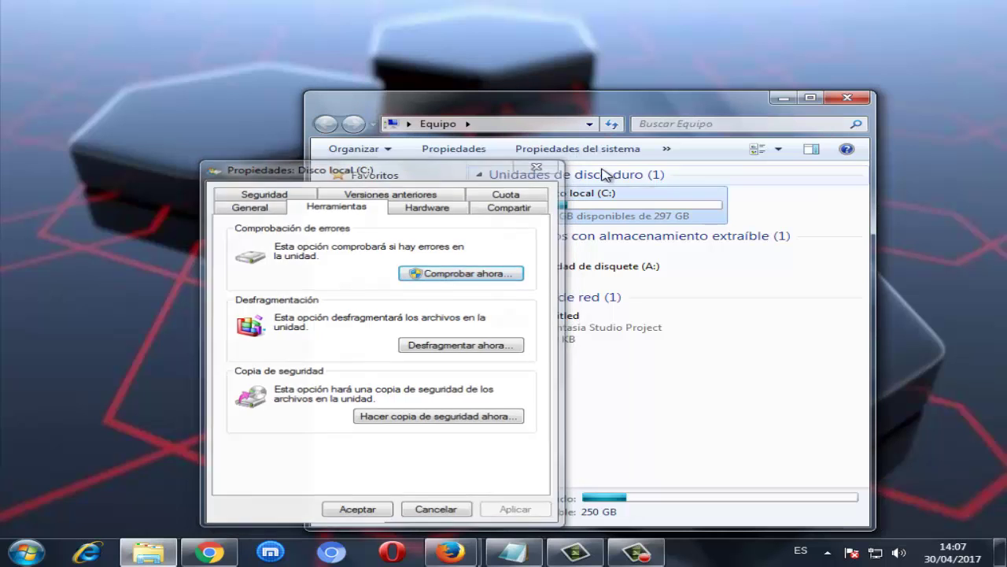
pyautogui.click(846, 100)
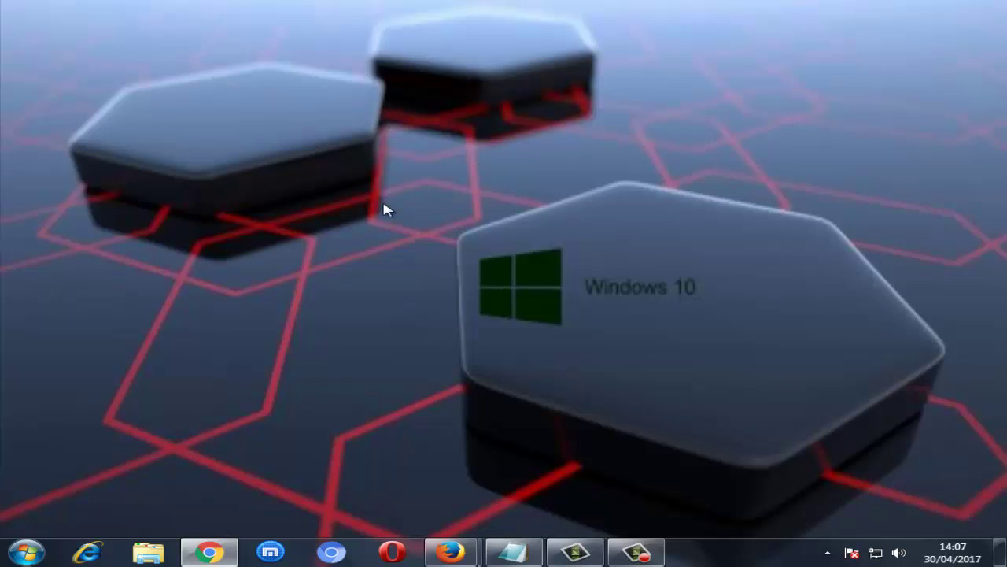
# Dismiss the Windows prompt about the color scheme without choosing any of its options
pyautogui.click(26, 551)
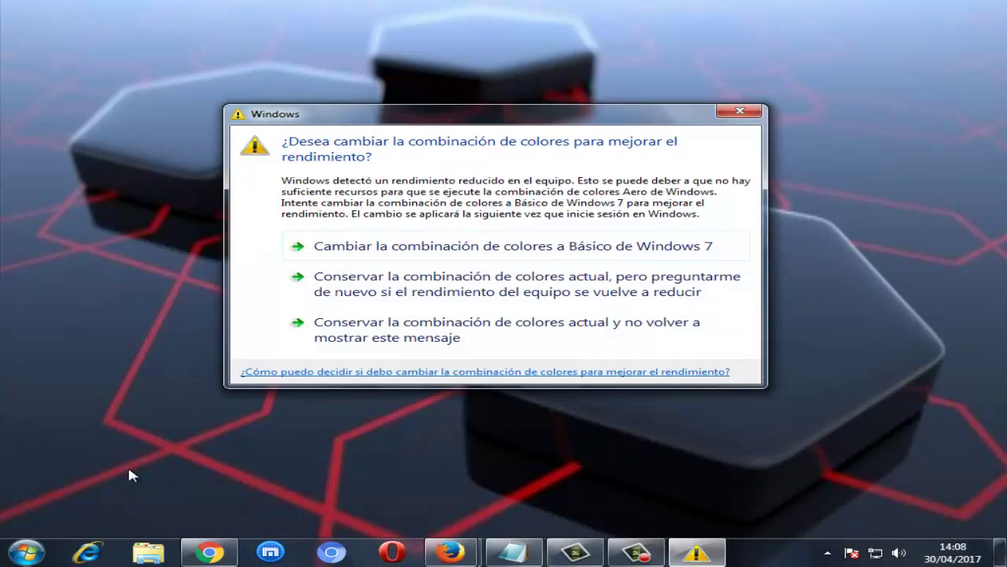
pyautogui.click(740, 112)
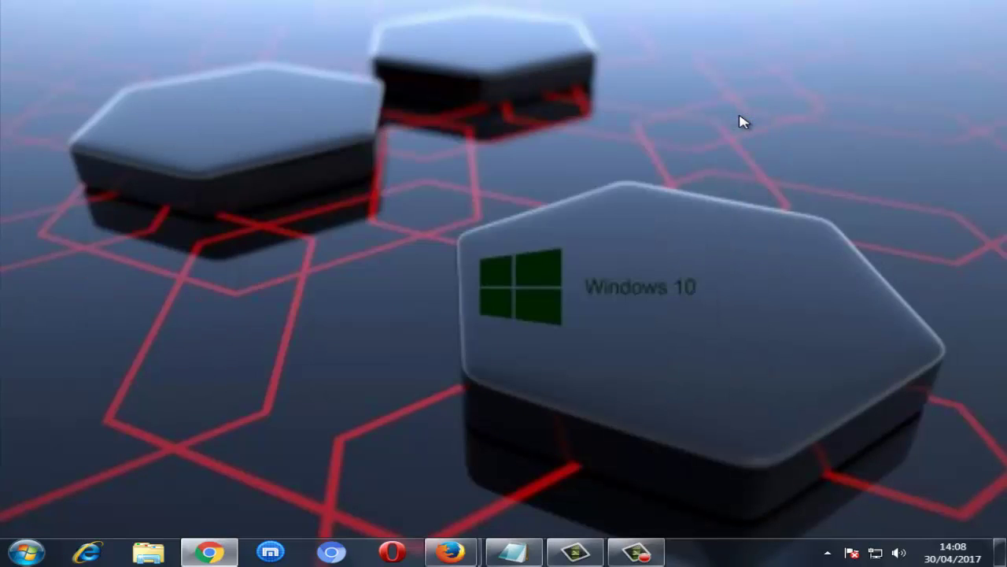